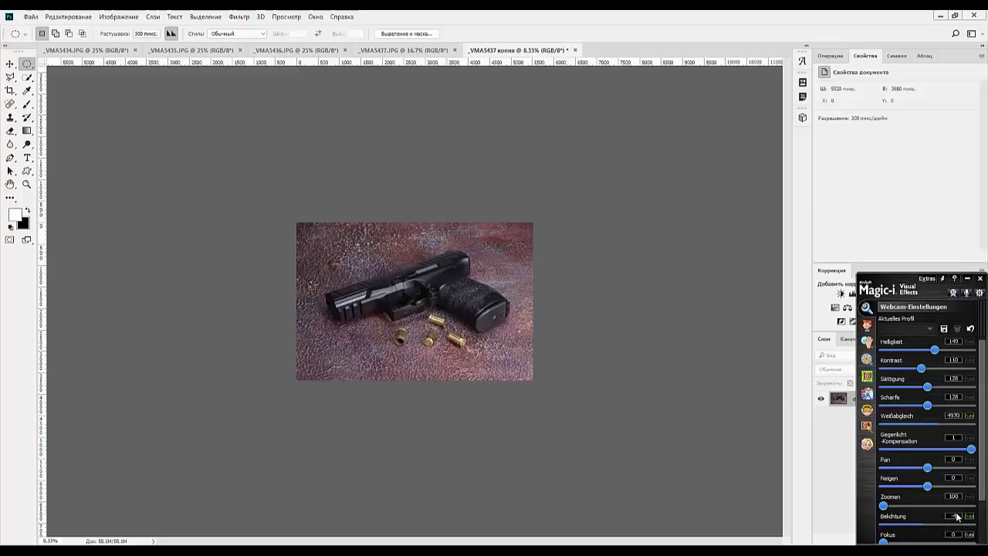
# - Close the webcam settings window and duplicate the background layer of the pistol photo
pyautogui.click(980, 278)
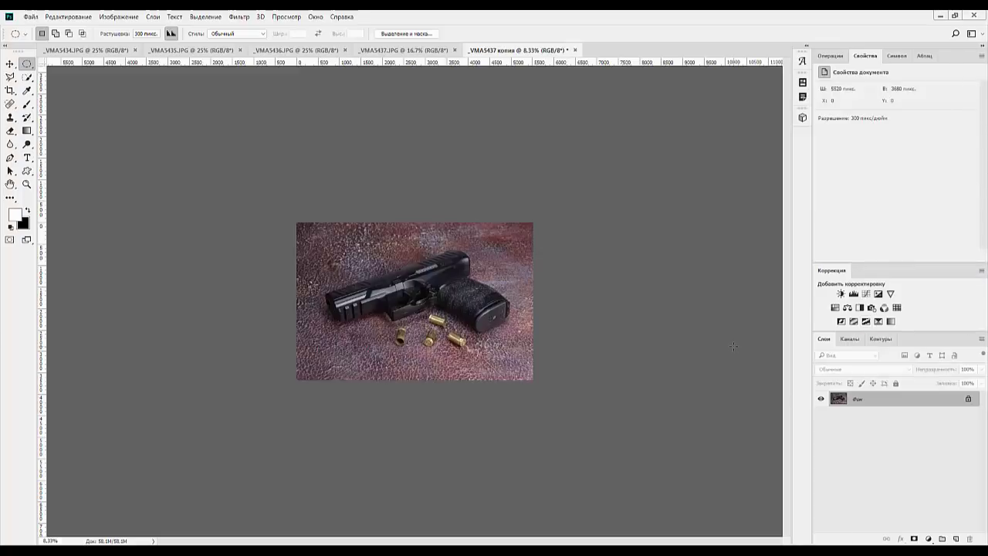
pyautogui.hotkey('ctrl', '+')
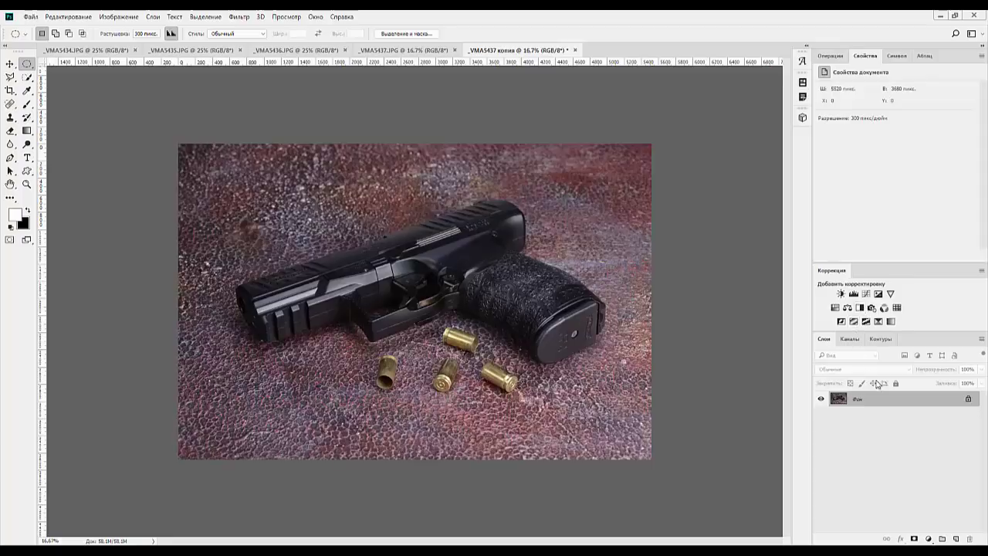
pyautogui.moveTo(889, 398); pyautogui.dragTo(956, 539)
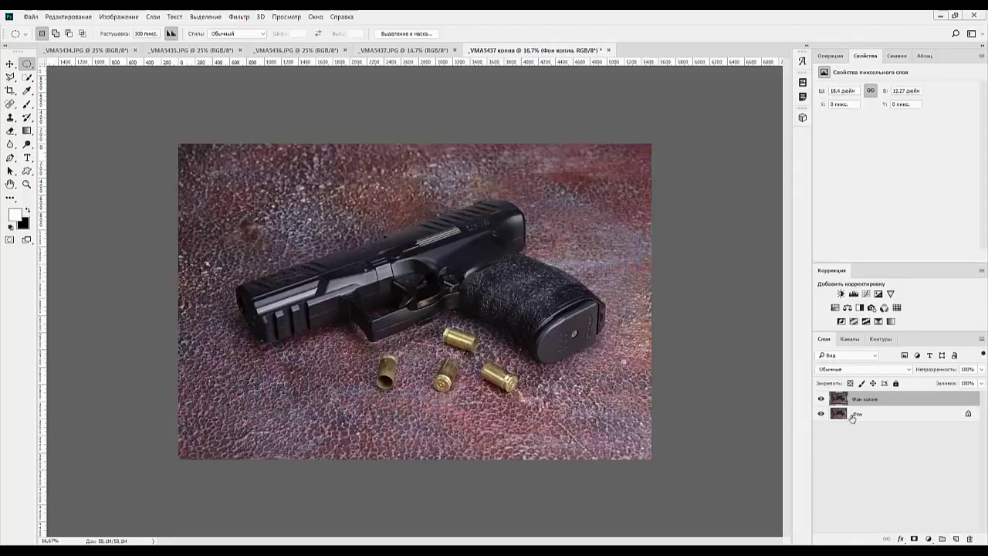
# - Add a Black & White adjustment layer above the background copy and lower its opacity to 71%
pyautogui.click(861, 307)
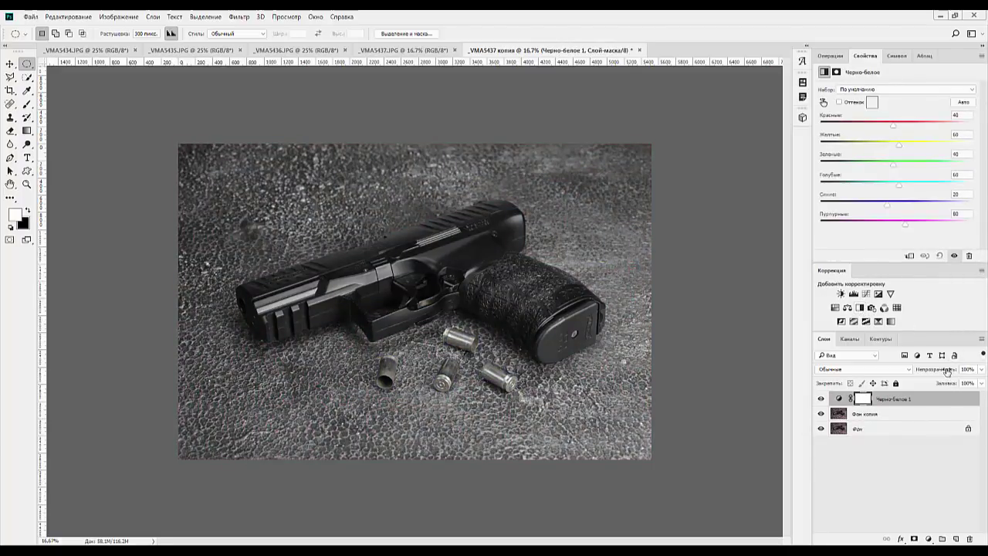
pyautogui.moveTo(945, 372); pyautogui.dragTo(933, 372)
pyautogui.moveTo(931, 371); pyautogui.dragTo(931, 371)
# - Paint black over the cartridge cases on the adjustment's mask to restore their colour, and merge the adjustment into the background copy
pyautogui.click(31, 108)
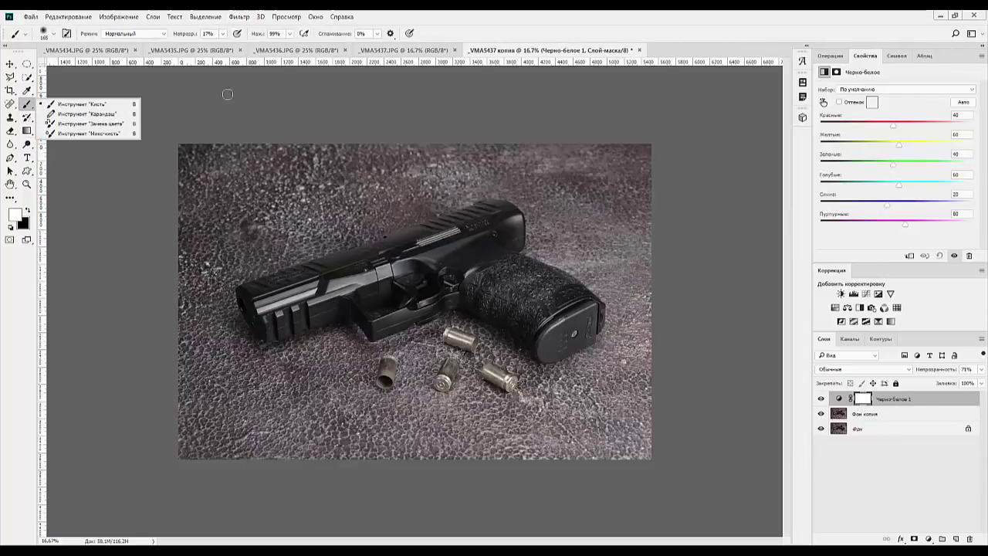
pyautogui.click(28, 211)
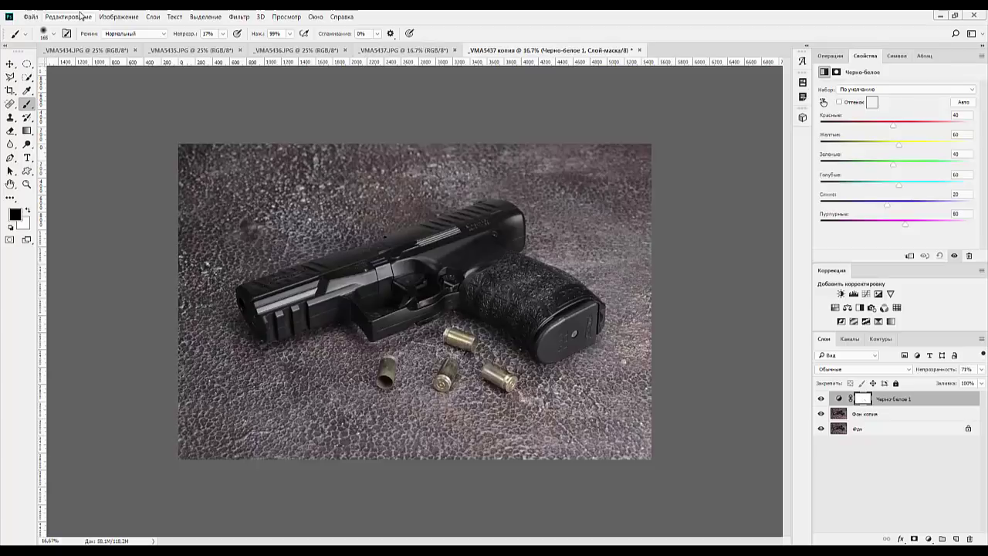
pyautogui.press('Delete')
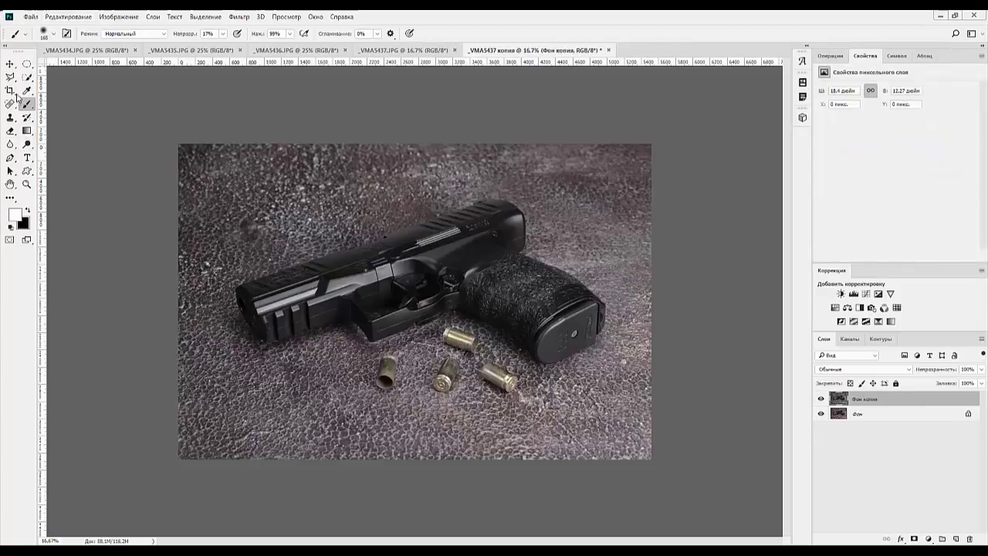
# - Draw an elliptical selection with a 400-pixel feather around the central part of the pistol and the cartridge cases
pyautogui.click(27, 65)
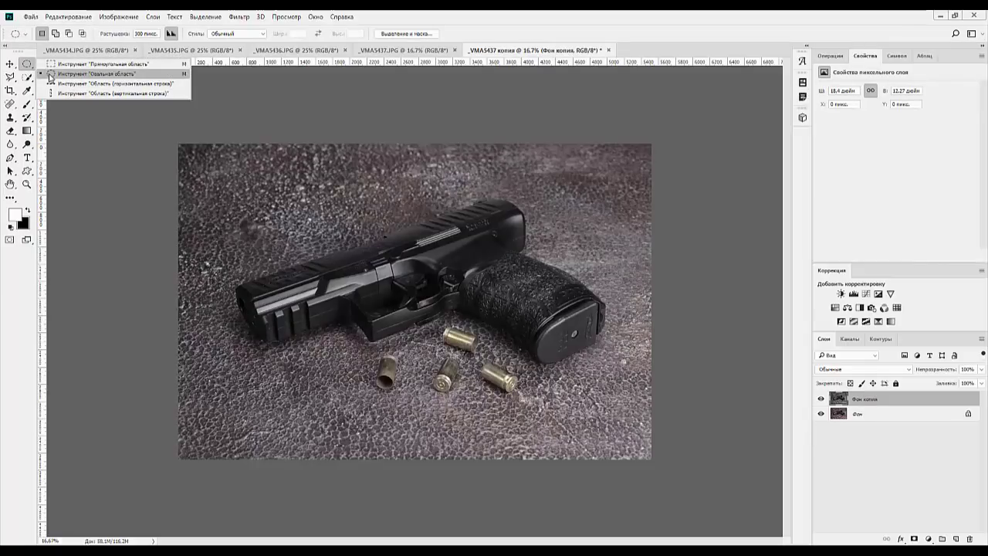
pyautogui.click(49, 75)
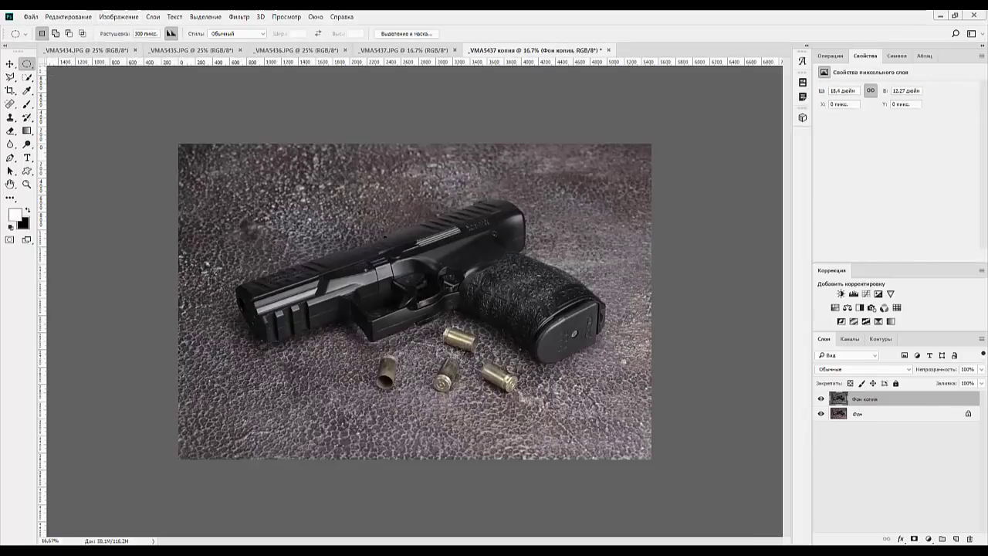
pyautogui.click(124, 35)
pyautogui.write('400')
pyautogui.press('Return')
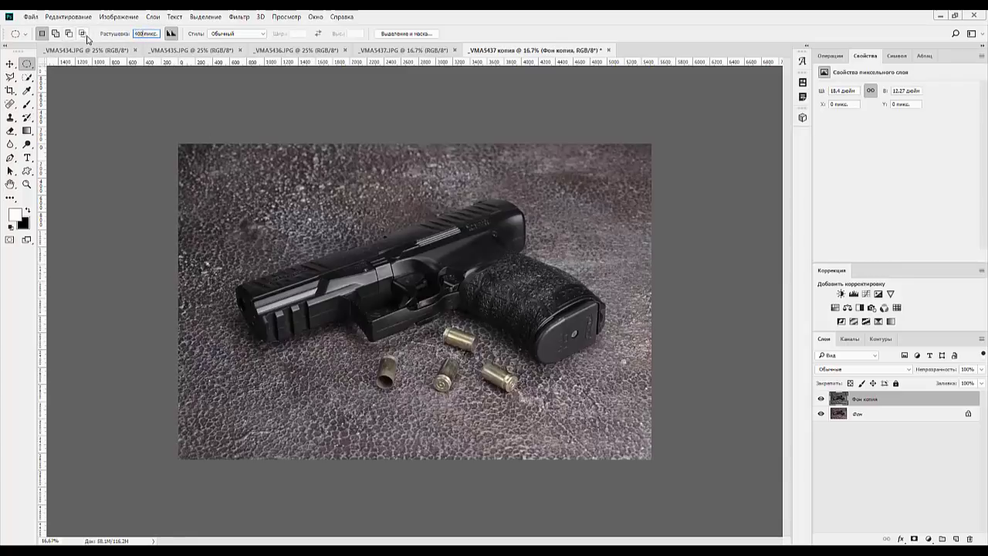
pyautogui.moveTo(260, 201); pyautogui.dragTo(577, 364)
pyautogui.moveTo(568, 402); pyautogui.dragTo(562, 401)
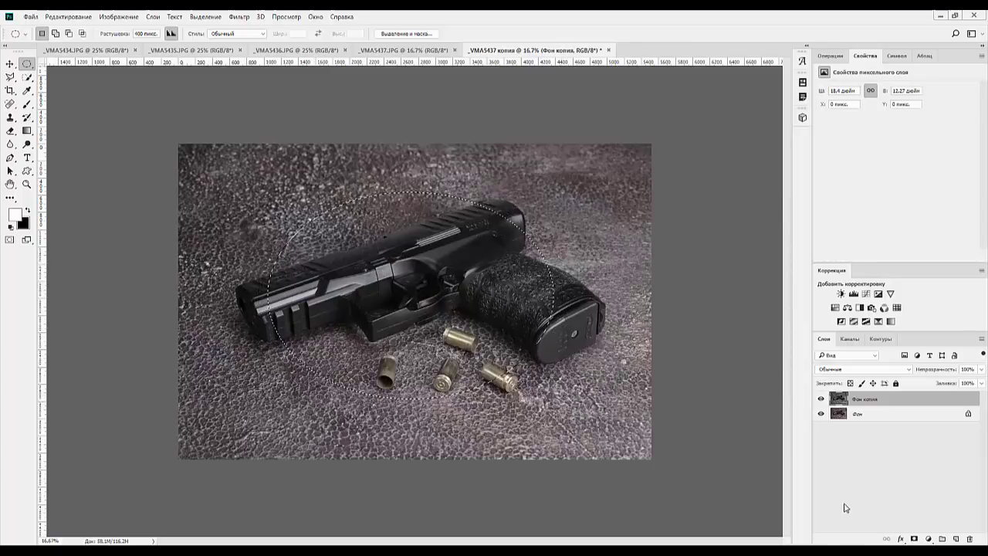
# - Fill the area outside the ellipse with black on a new layer, deselect, and lower the layer's opacity to 72%
pyautogui.click(968, 539)
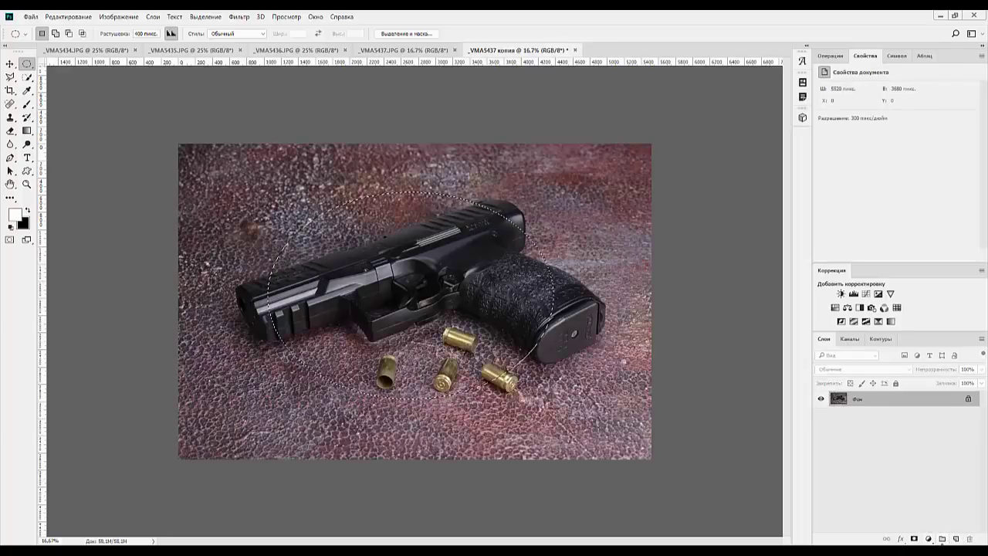
pyautogui.hotkey('ctrl', 'z')
pyautogui.click(956, 538)
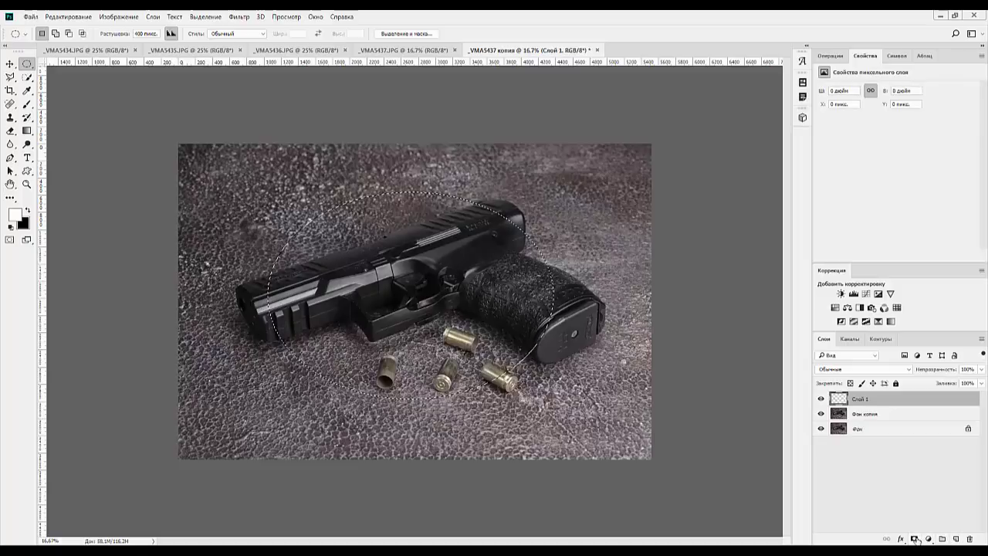
pyautogui.hotkey('ctrl', 'shift', 'i')
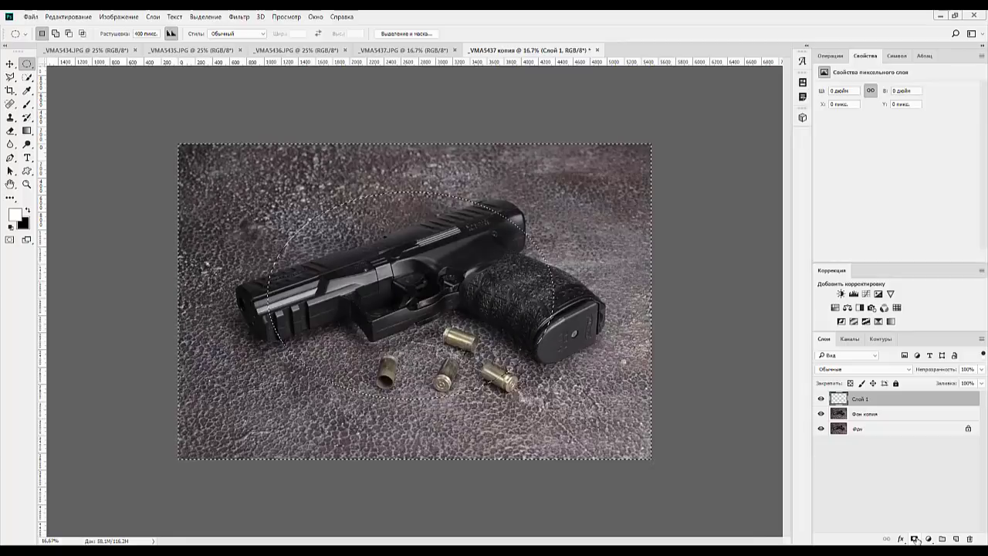
pyautogui.hotkey('ctrl', 'BackSpace')
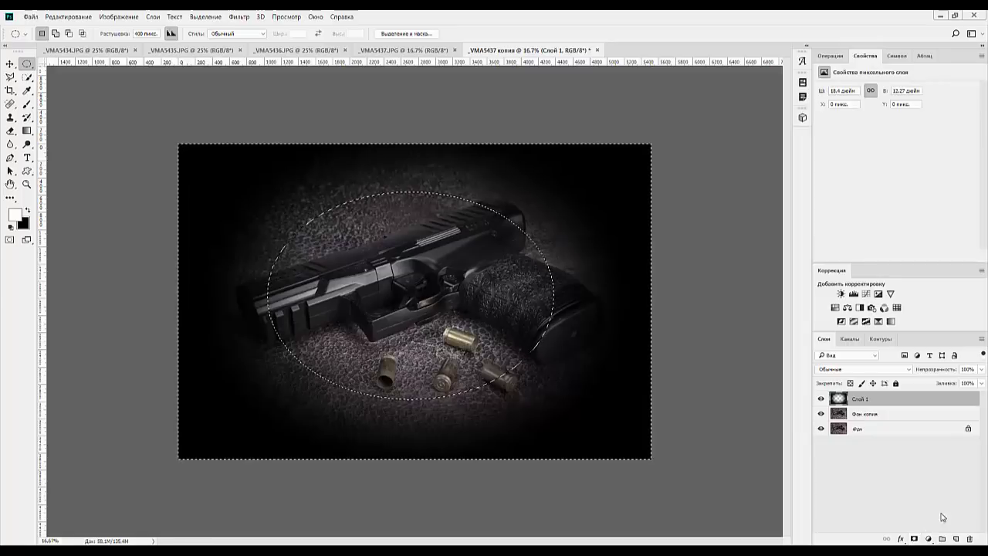
pyautogui.hotkey('ctrl', 'd')
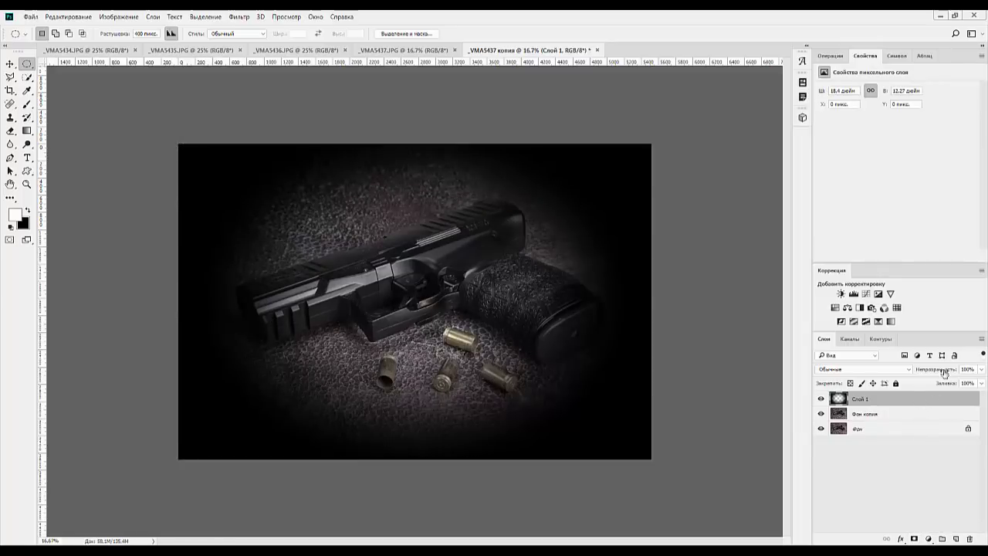
pyautogui.moveTo(943, 374); pyautogui.dragTo(930, 376)
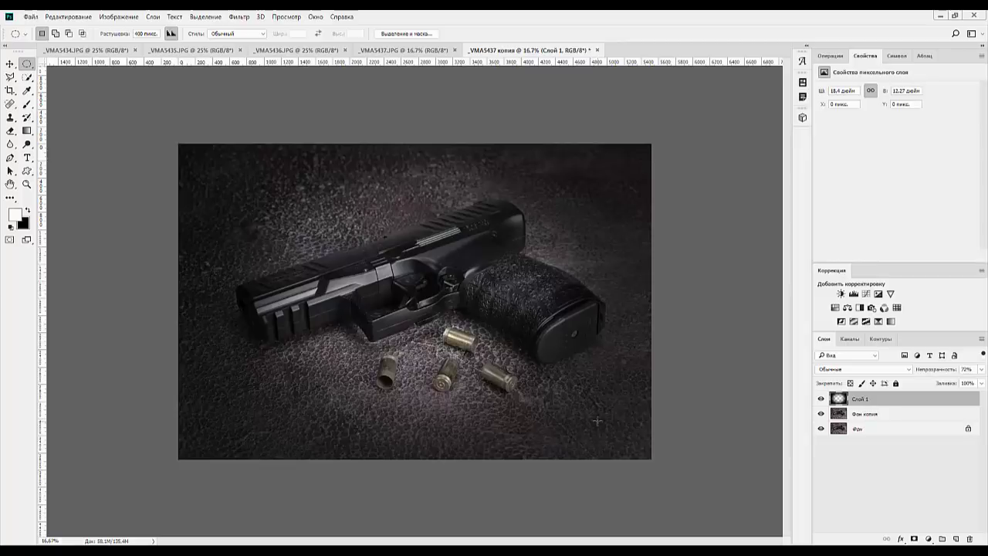
# - Widen the black vignette layer to about 20.48 inches so it extends past both sides of the image
pyautogui.hotkey('ctrl', 't')
pyautogui.moveTo(653, 302); pyautogui.dragTo(706, 313)
pyautogui.moveTo(183, 308)
pyautogui.mouseDown()
pyautogui.moveTo(119, 308)
pyautogui.moveTo(169, 314)
pyautogui.mouseUp()
pyautogui.press('Return')
pyautogui.press('m')
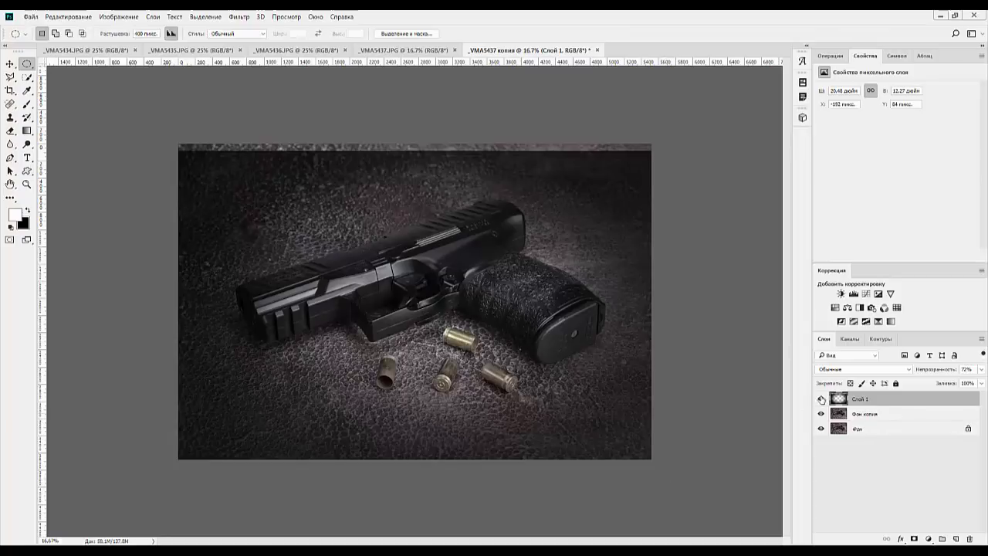
# - Set the vignette layer's opacity to 65% and stretch its upper edge beyond the top of the photo
pyautogui.moveTo(930, 372)
pyautogui.mouseDown()
pyautogui.moveTo(940, 373)
pyautogui.moveTo(929, 374)
pyautogui.mouseUp()
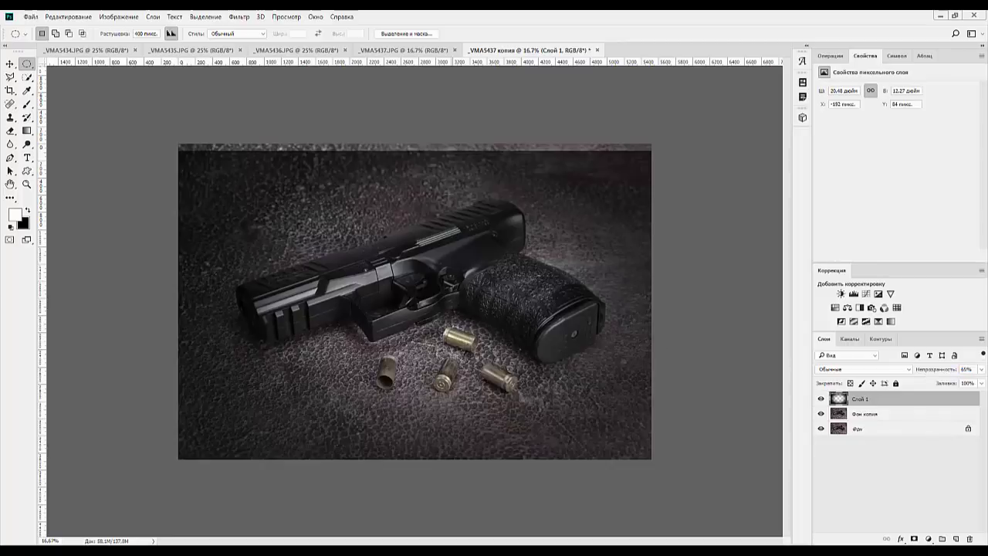
pyautogui.hotkey('ctrl', 't')
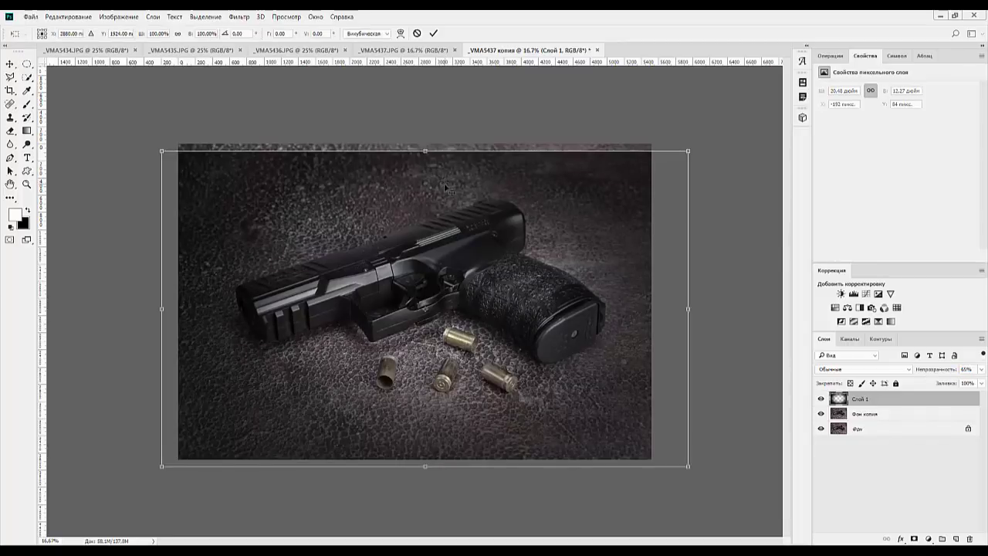
pyautogui.moveTo(429, 149); pyautogui.dragTo(430, 133)
pyautogui.press('Return')
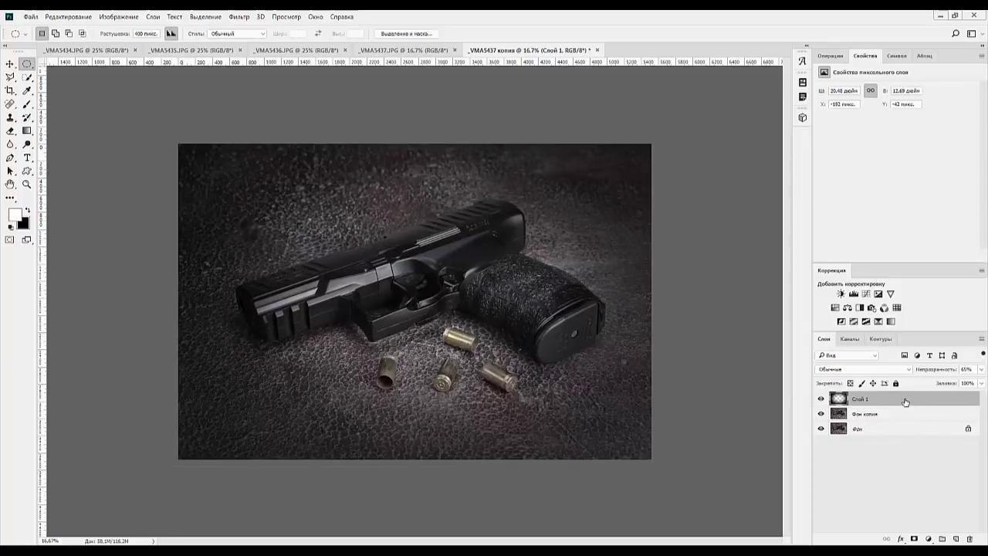
# - Stamp all visible layers into a new layer and duplicate that layer
pyautogui.hotkey('ctrl', 'shift', 'alt', 'e')
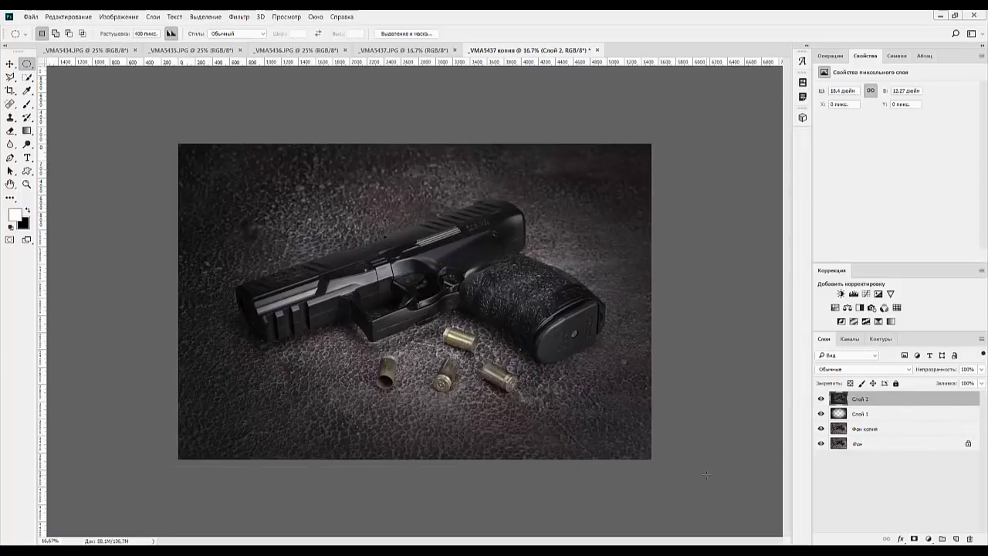
pyautogui.moveTo(898, 399); pyautogui.dragTo(956, 538)
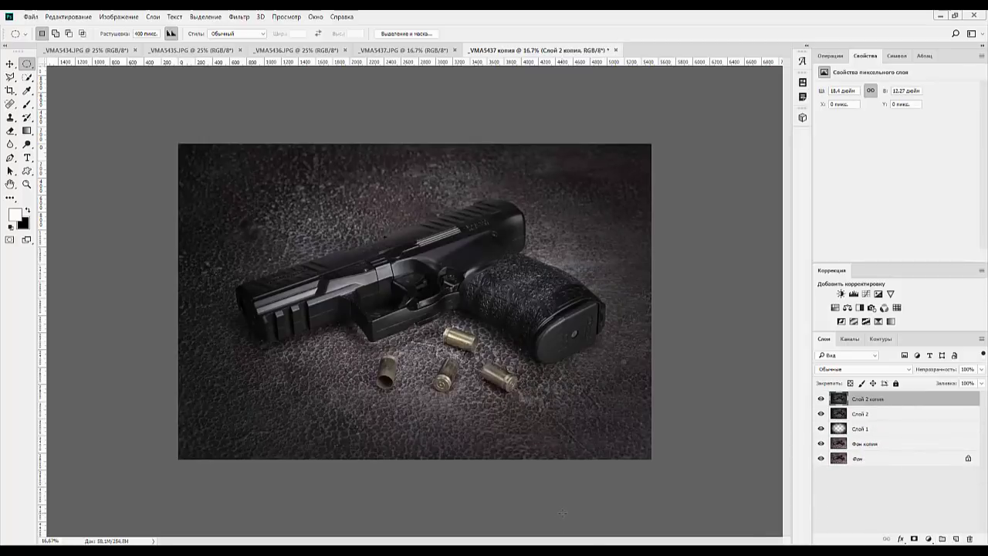
# - Raise the saturation to +27 with a Hue/Saturation adjustment layer and merge it into the duplicated stamped layer
pyautogui.click(835, 307)
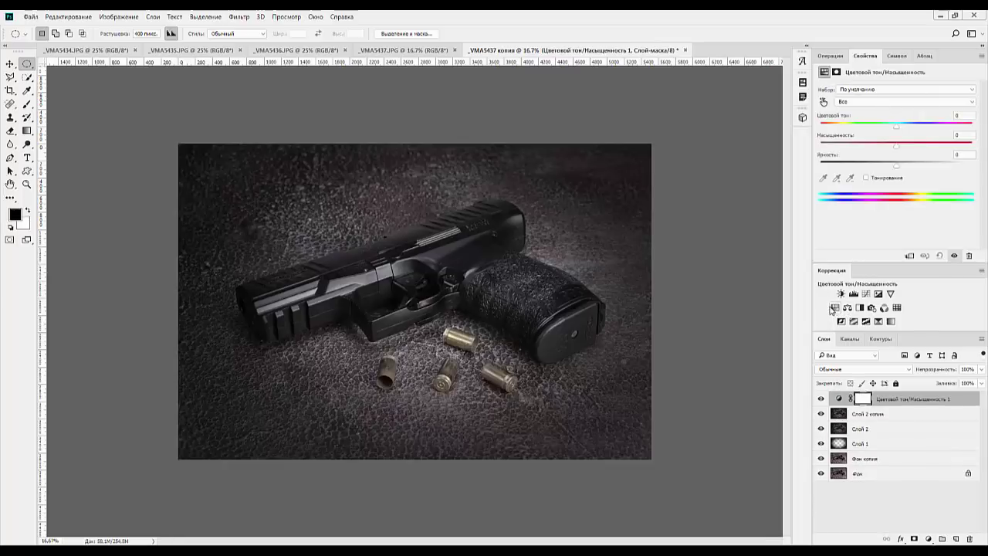
pyautogui.moveTo(896, 146); pyautogui.dragTo(916, 151)
pyautogui.hotkey('ctrl', '2')
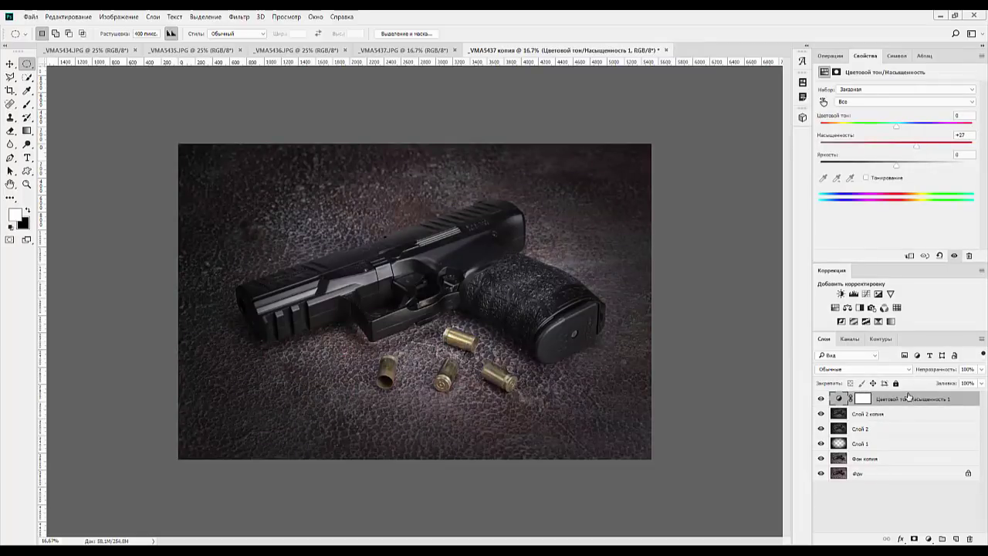
pyautogui.hotkey('ctrl', 'e')
# - Examine the retouched pistol, cartridge cases and leather texture up close, then the whole image
pyautogui.hotkey('ctrl', '+')
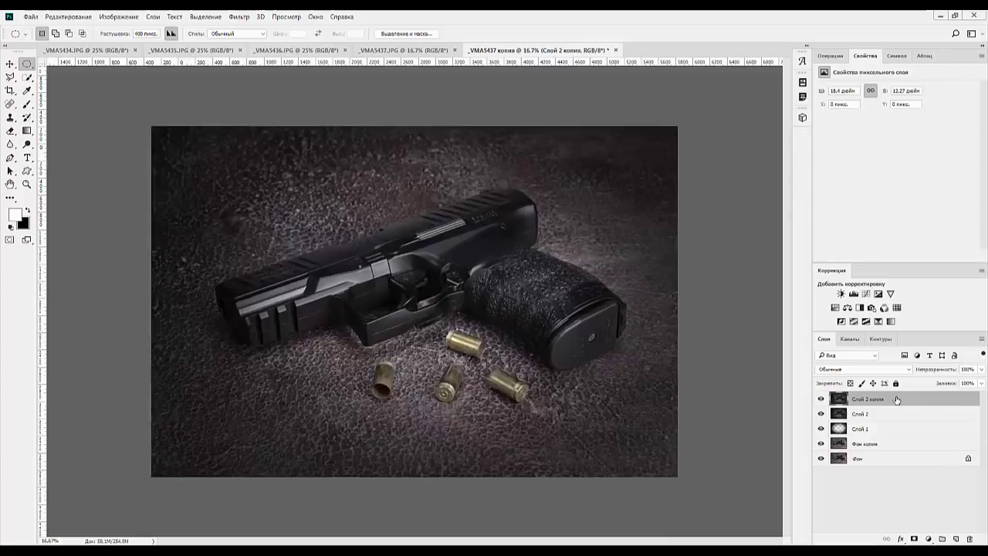
pyautogui.hotkey('ctrl', '+')
pyautogui.hotkey('ctrl', '+')
pyautogui.hotkey('ctrl', '+')
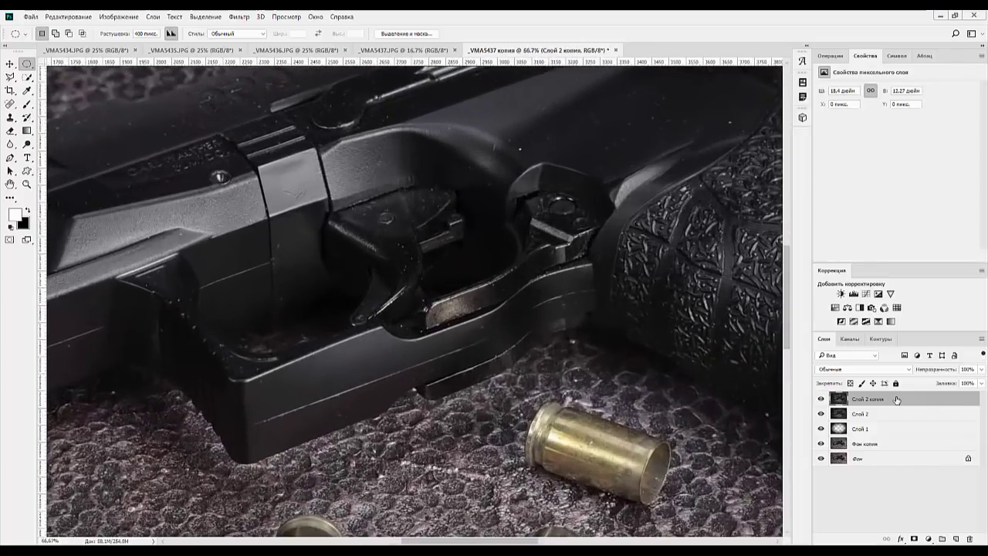
pyautogui.scroll(5, 703, 245)
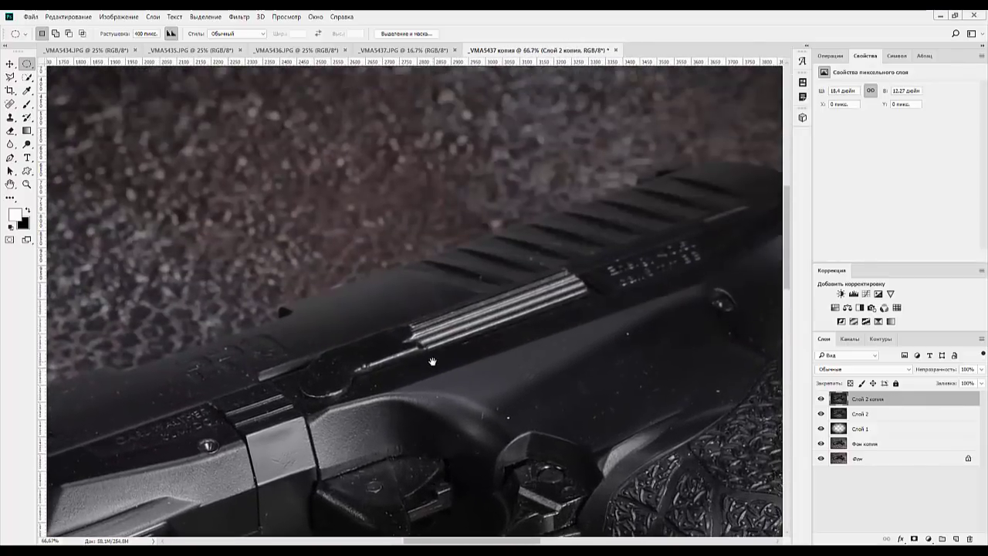
pyautogui.scroll(-3, 342, 298)
pyautogui.hscroll(-4, 342, 298)
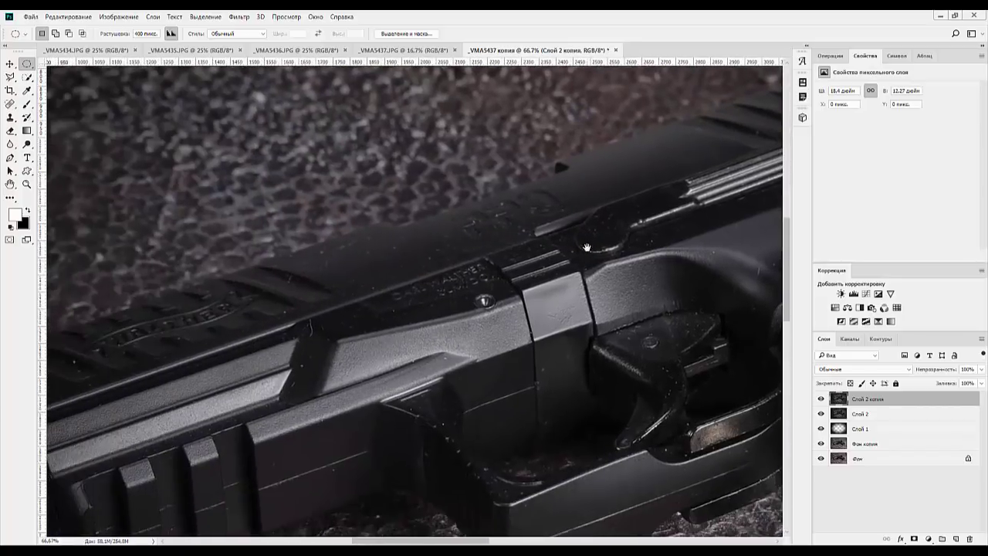
pyautogui.moveTo(536, 435); pyautogui.dragTo(512, 18)
pyautogui.hotkey('ctrl', '-')
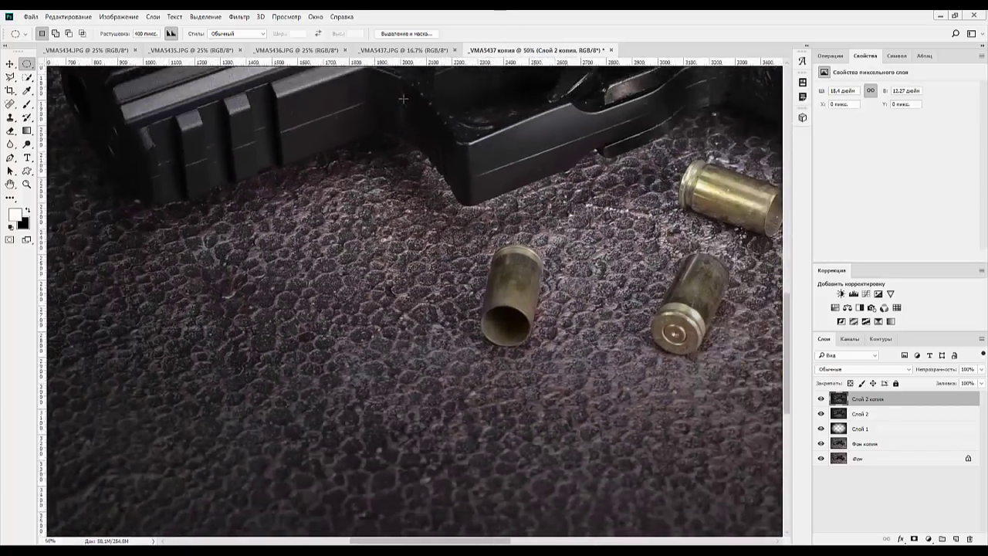
pyautogui.hotkey('ctrl', '+')
pyautogui.hotkey('ctrl', '+')
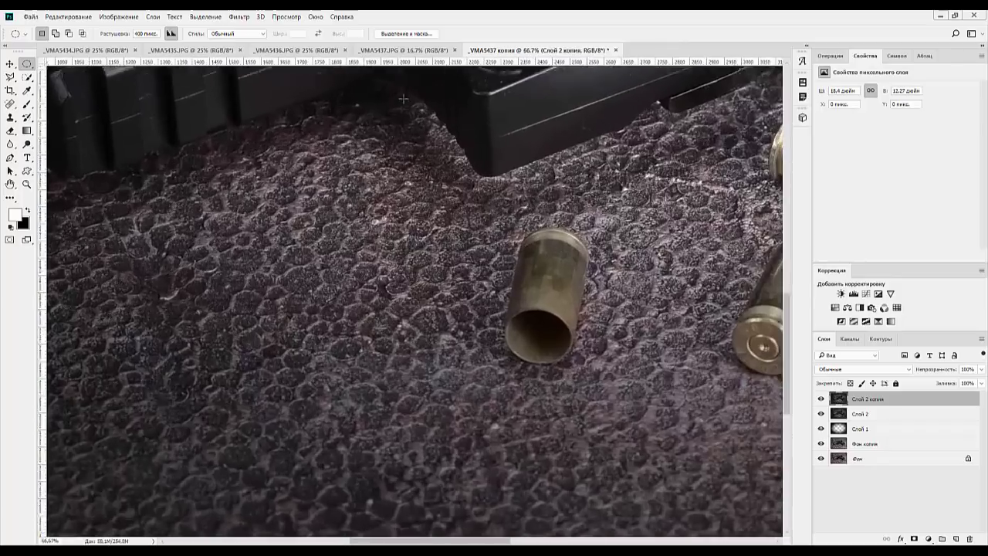
pyautogui.moveTo(646, 372); pyautogui.dragTo(242, 236)
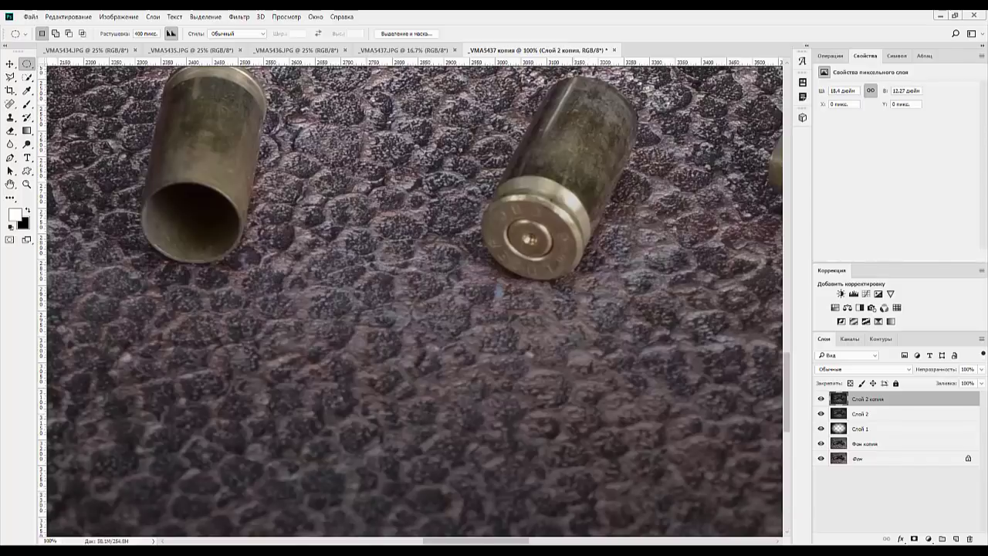
pyautogui.hotkey('ctrl', '-')
pyautogui.hotkey('ctrl', '-')
pyautogui.hotkey('ctrl', '-')
pyautogui.hotkey('ctrl', '-')
pyautogui.hotkey('ctrl', '-')
pyautogui.hotkey('ctrl', '-')
pyautogui.hotkey('ctrl', '-')
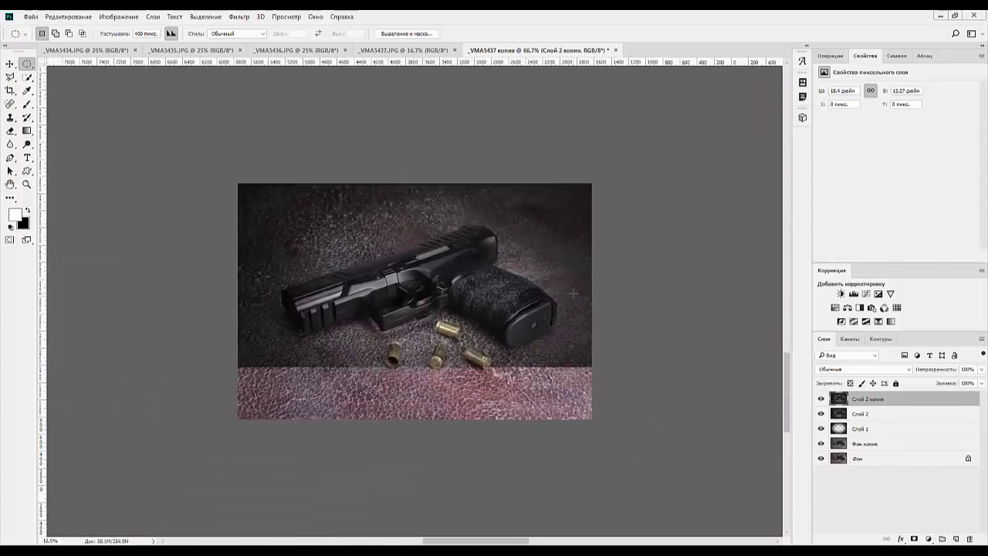
pyautogui.hotkey('ctrl', '+')
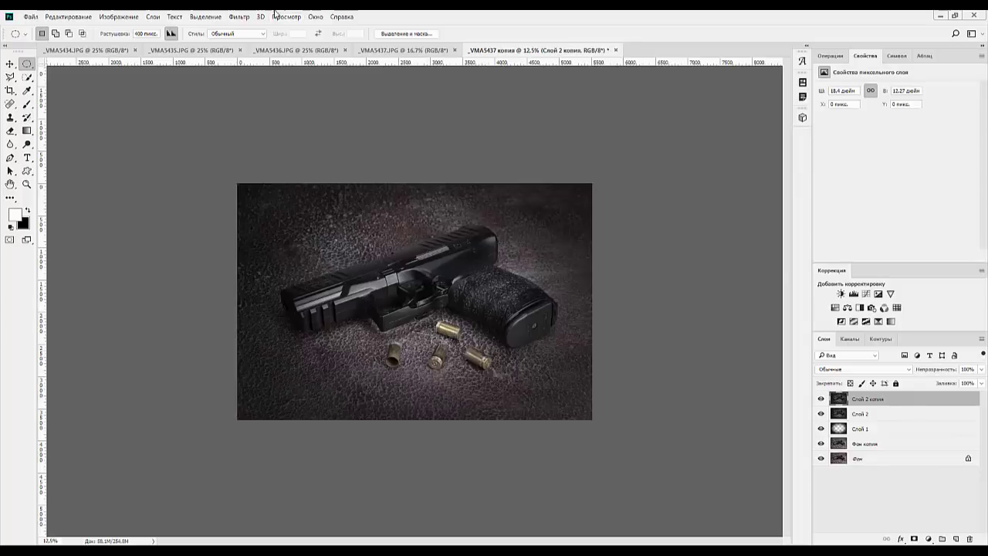
# - Apply Smart Sharpen with a 62% amount, 1.2-pixel radius, 0% noise reduction and lens blur removal to the duplicated stamped layer
pyautogui.click(241, 16)
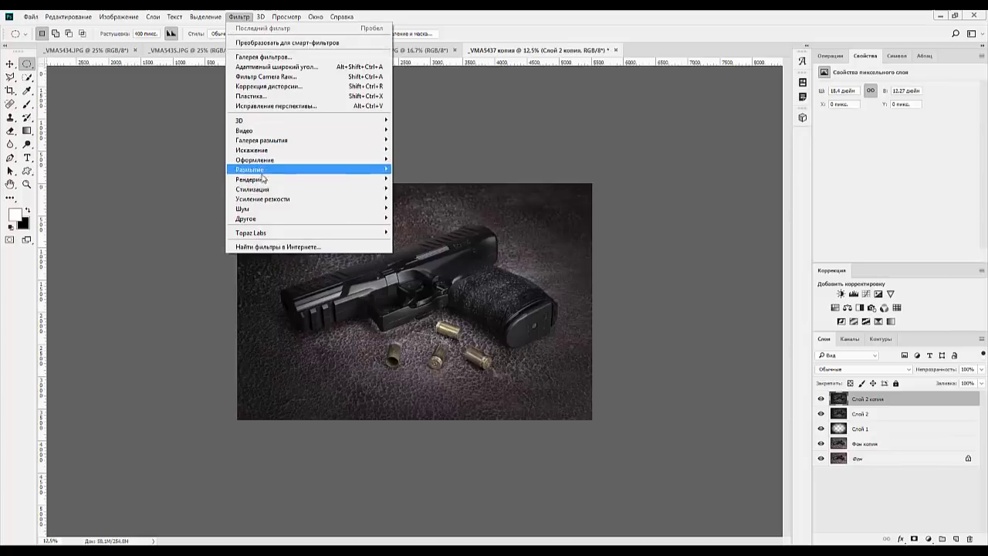
pyautogui.moveTo(264, 202)
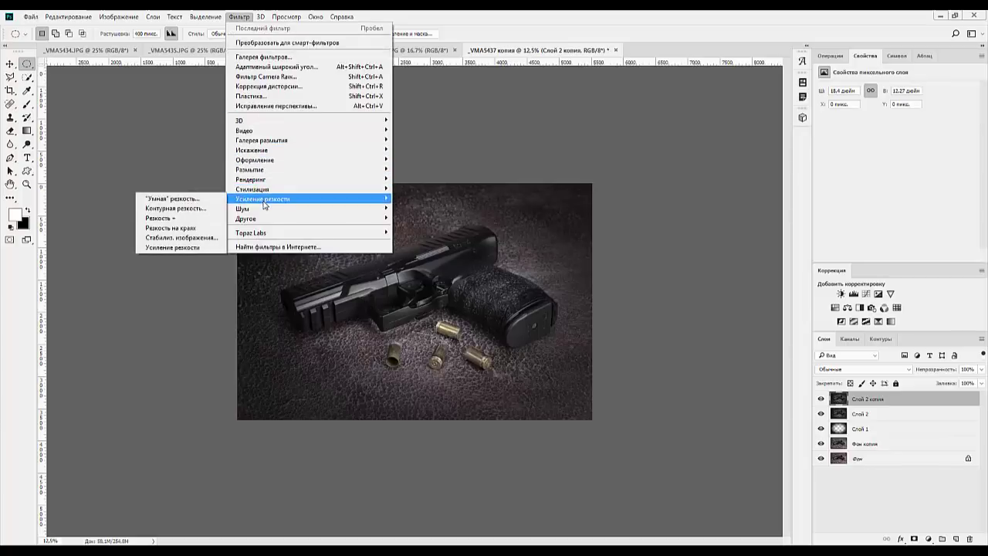
pyautogui.click(193, 200)
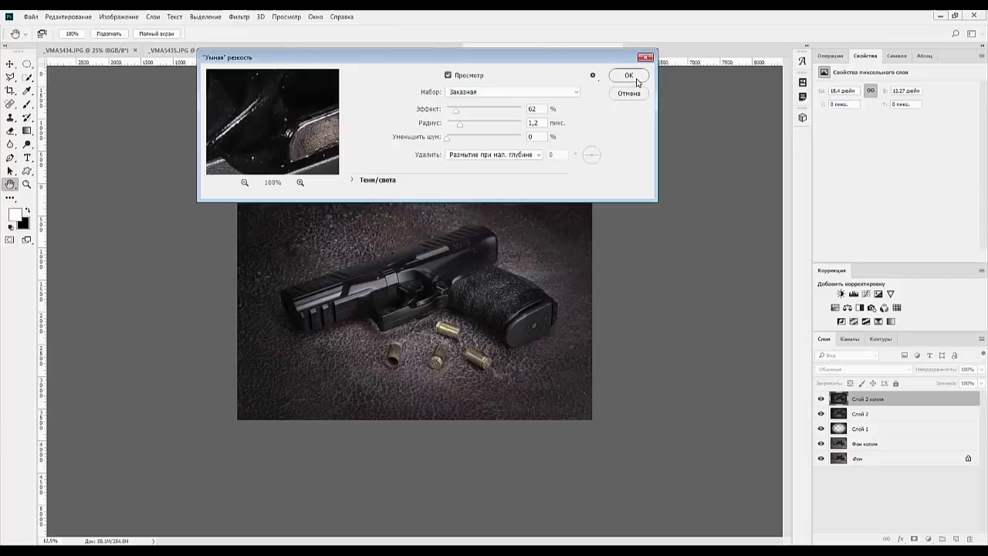
pyautogui.click(629, 75)
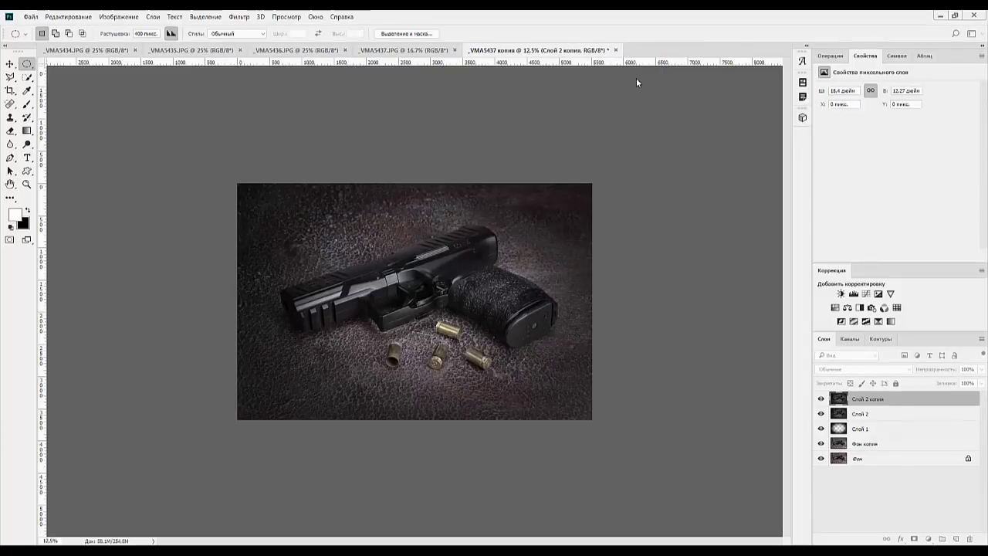